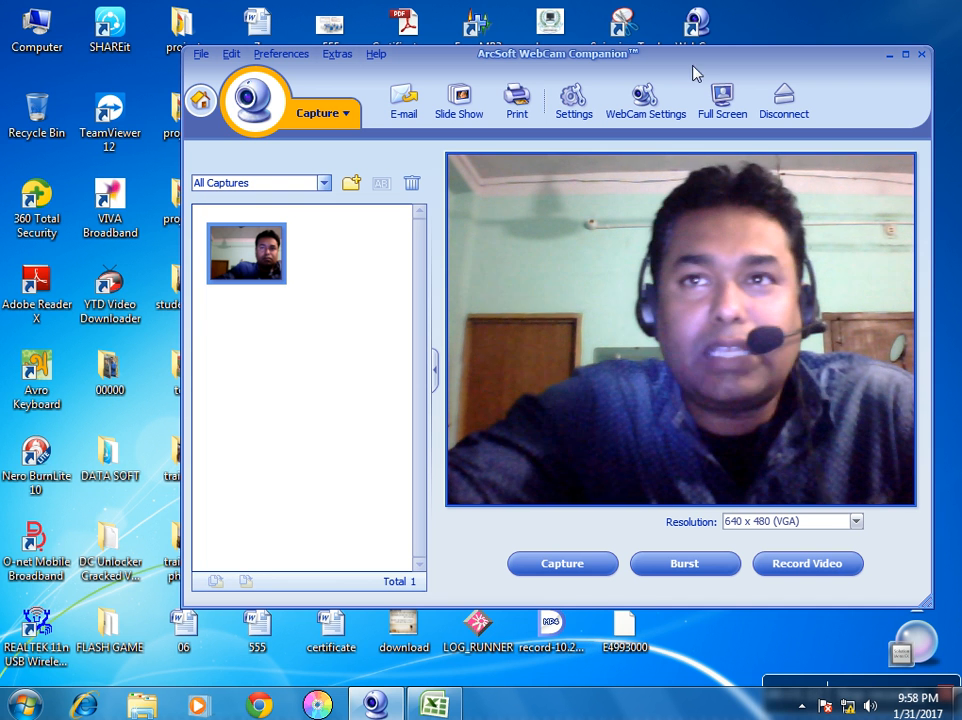
Minimize the ArcSoft WebCam Companion window, which now holds one captured photo
left_click(887, 57)
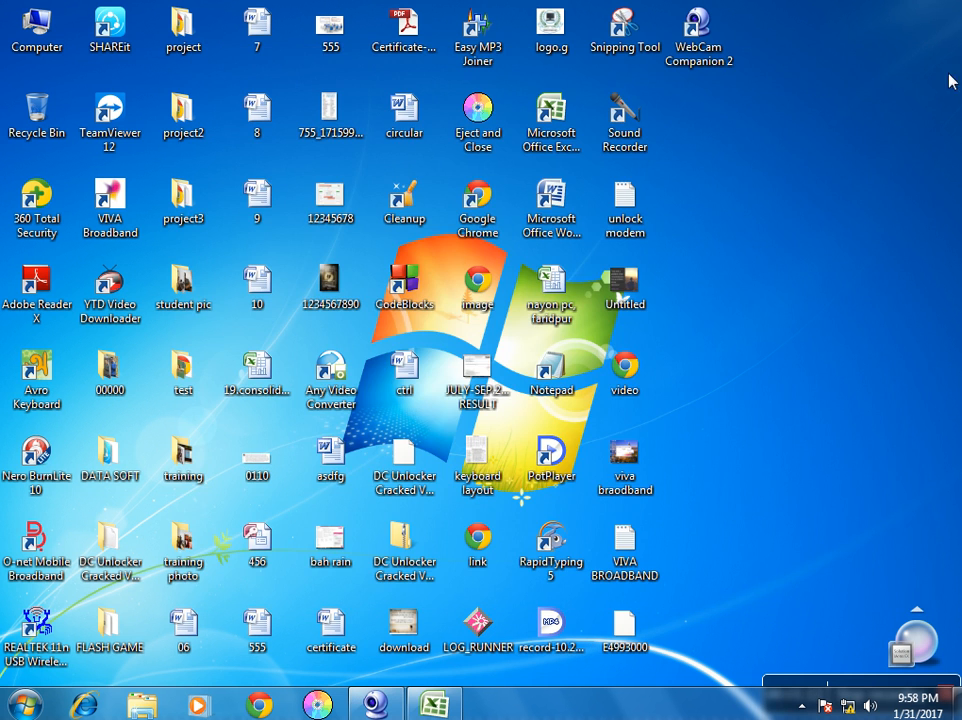
Restore the Electric Bill workbook and look over the rate notes text box (4.75–9.75 taka)
left_click(430, 707)
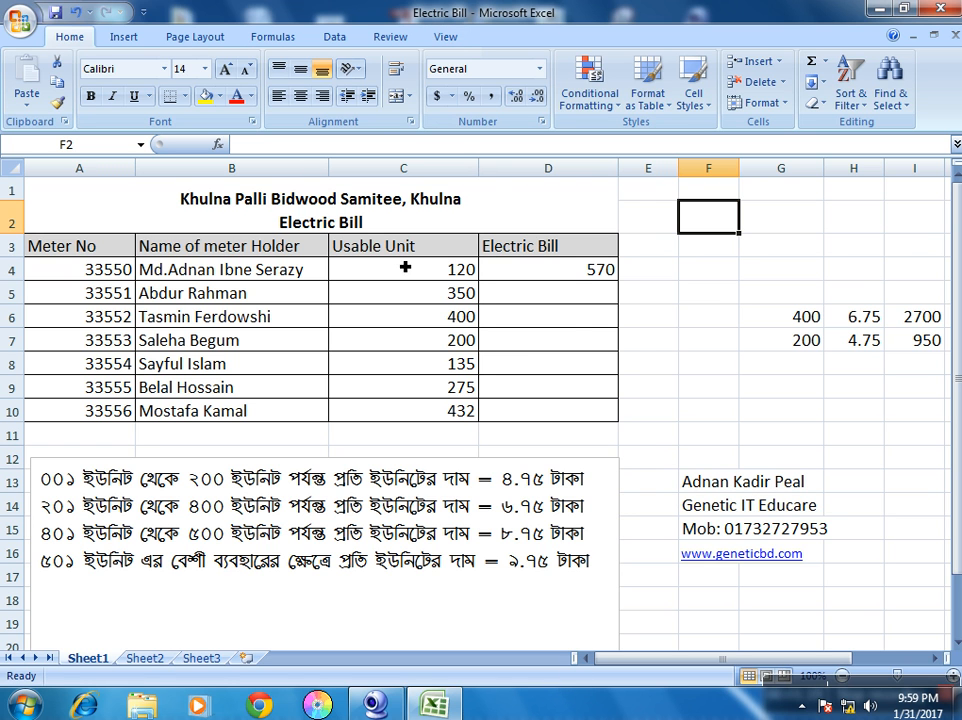
left_click(429, 614)
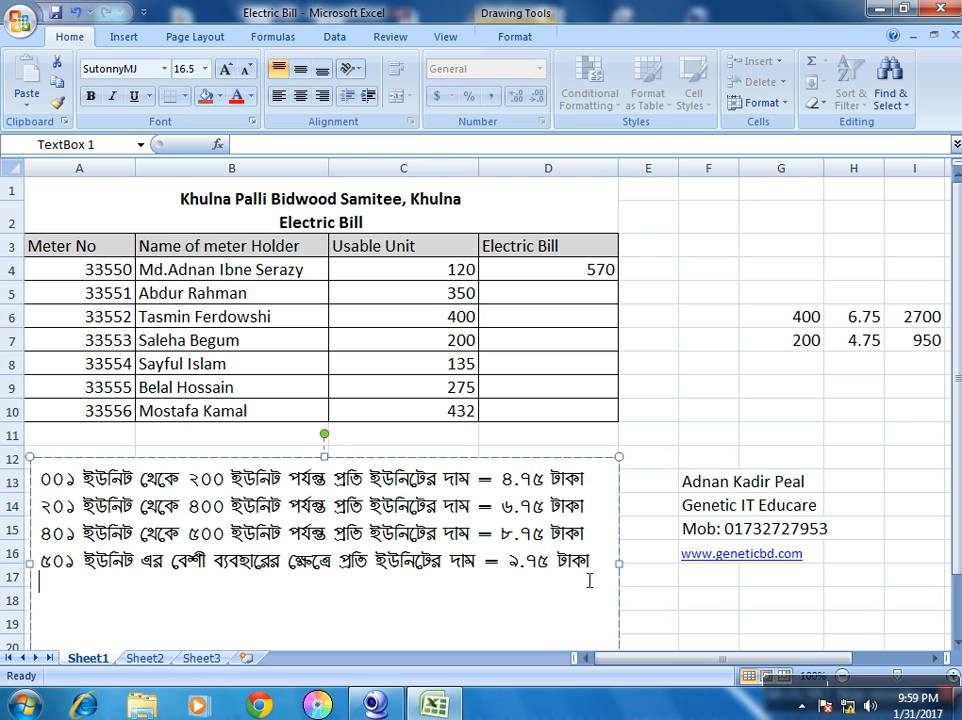
left_click(656, 536)
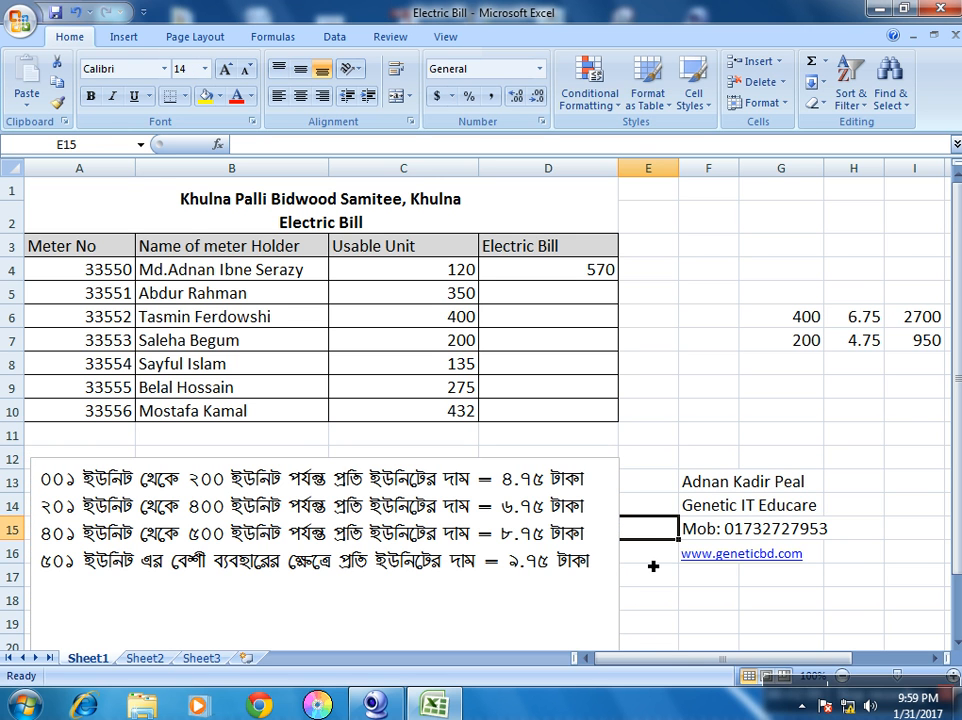
left_click(455, 442)
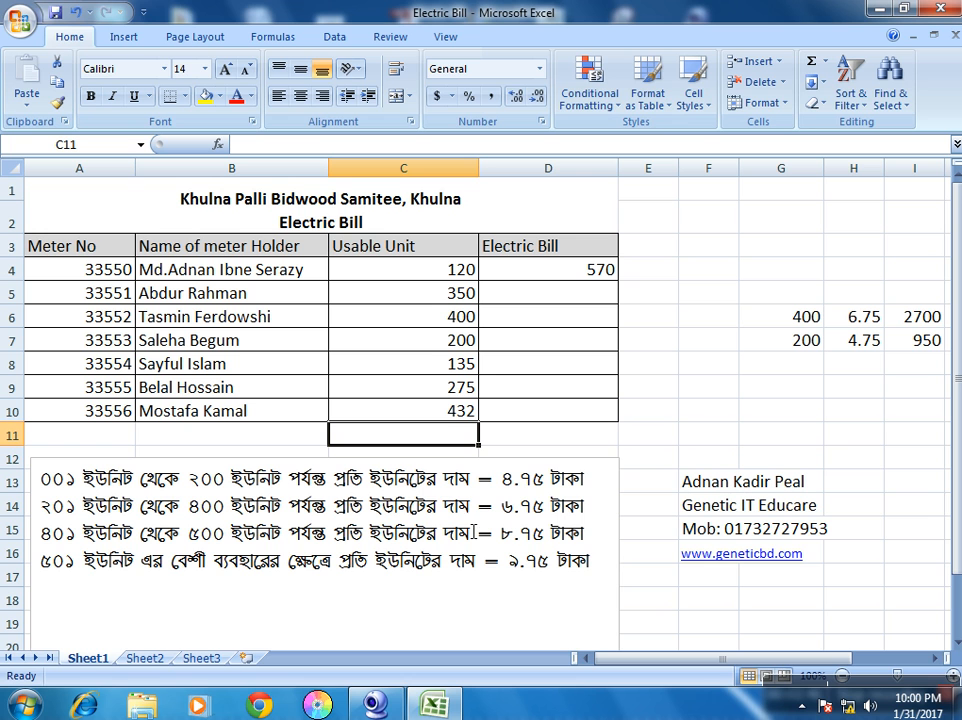
left_click(691, 412)
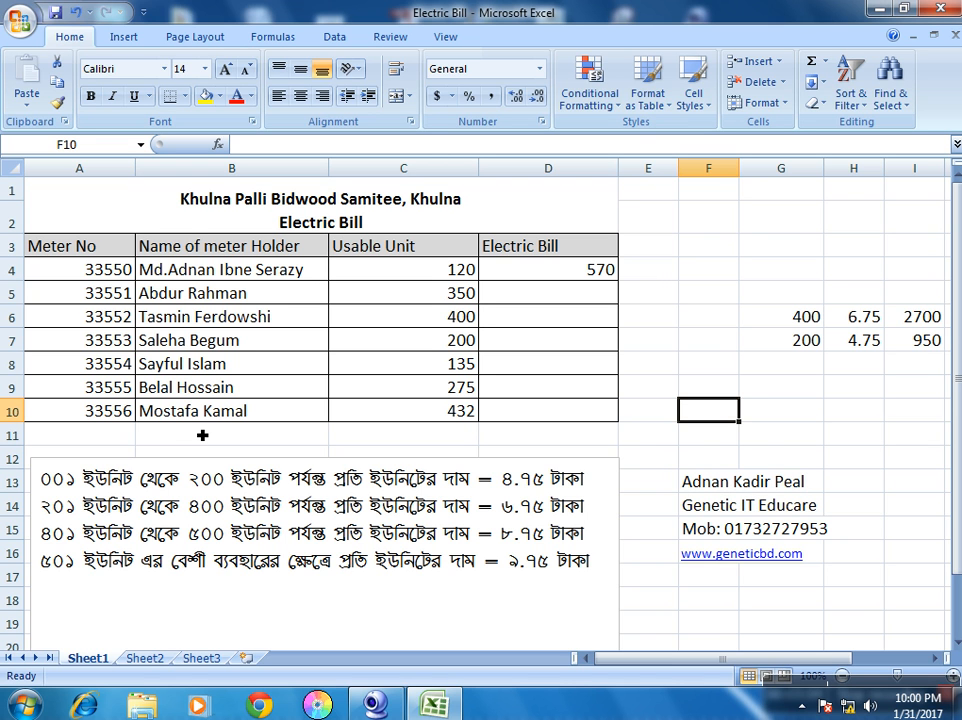
left_click(104, 271)
key("Down")
key("Down")
key("Down")
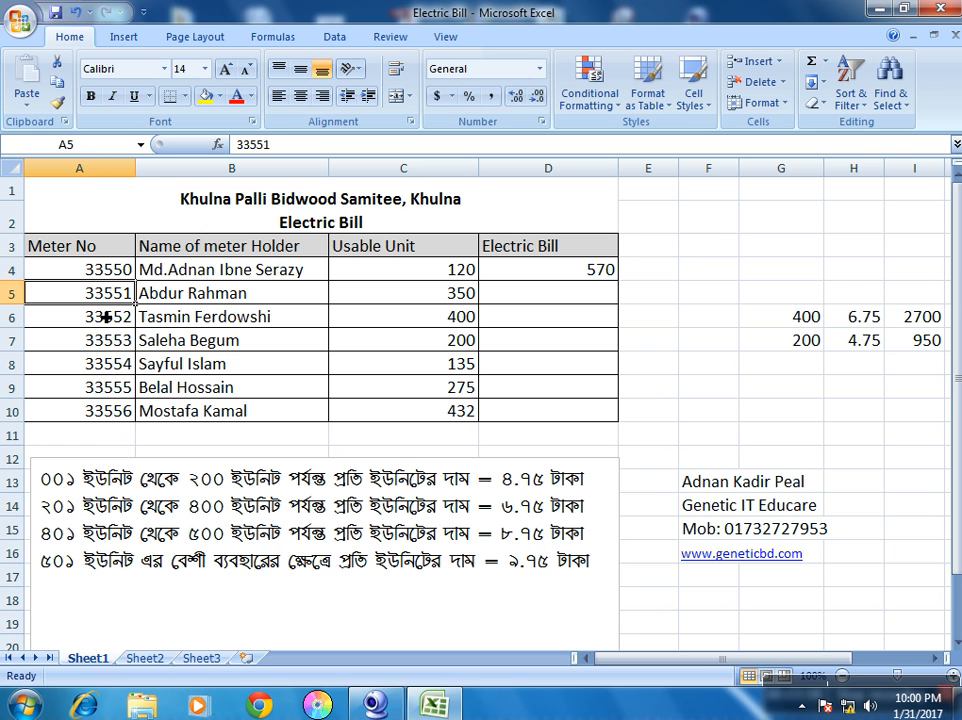
key("Down")
key("Down")
key("Down")
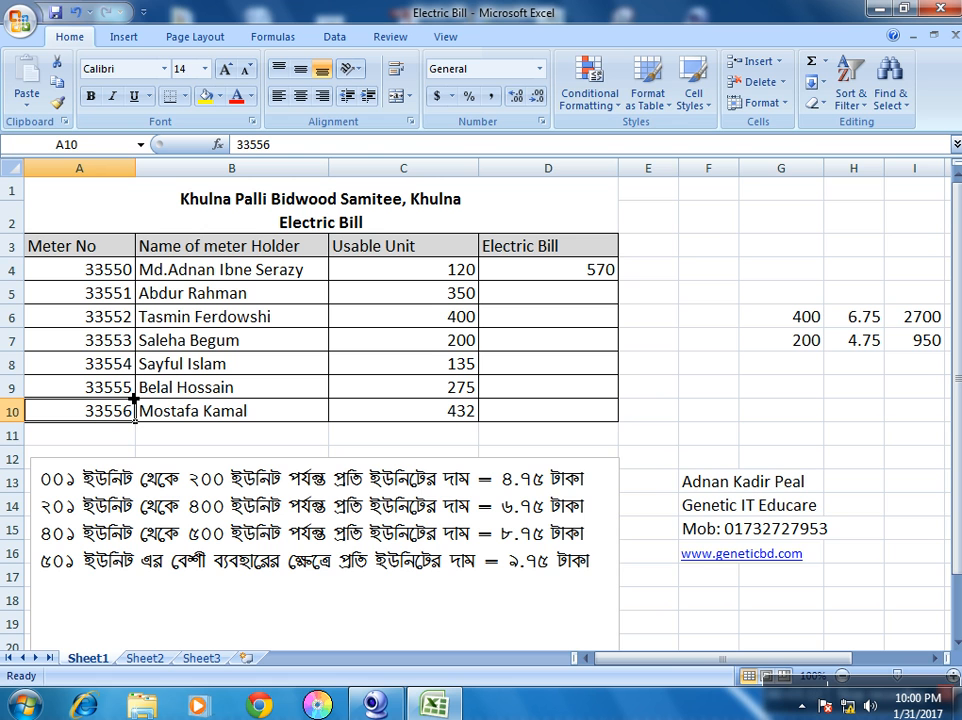
left_click(197, 277)
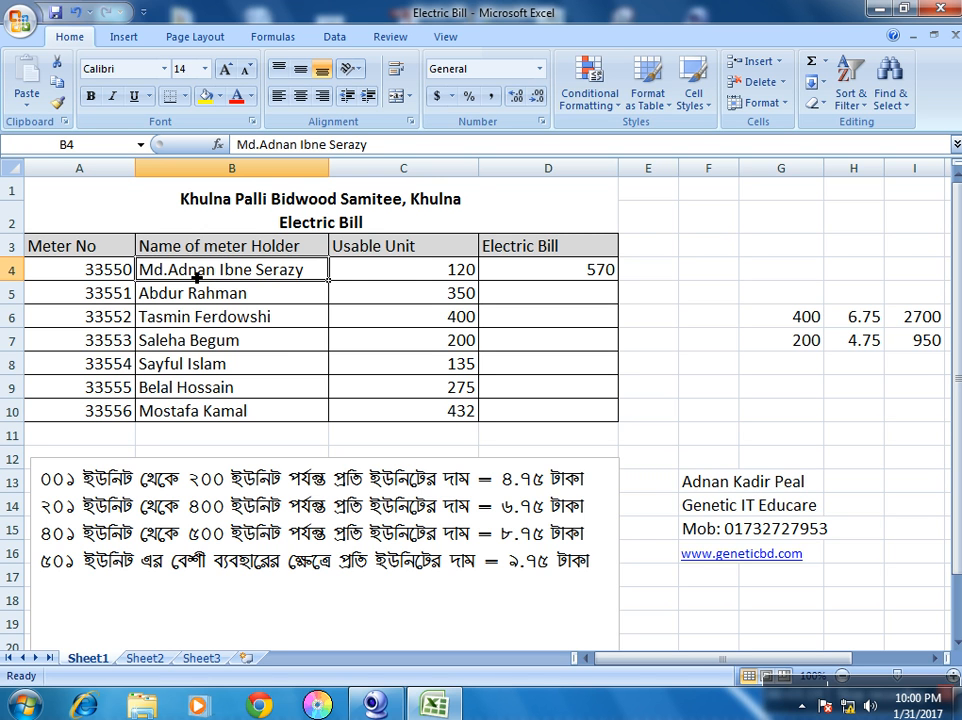
left_click(413, 272)
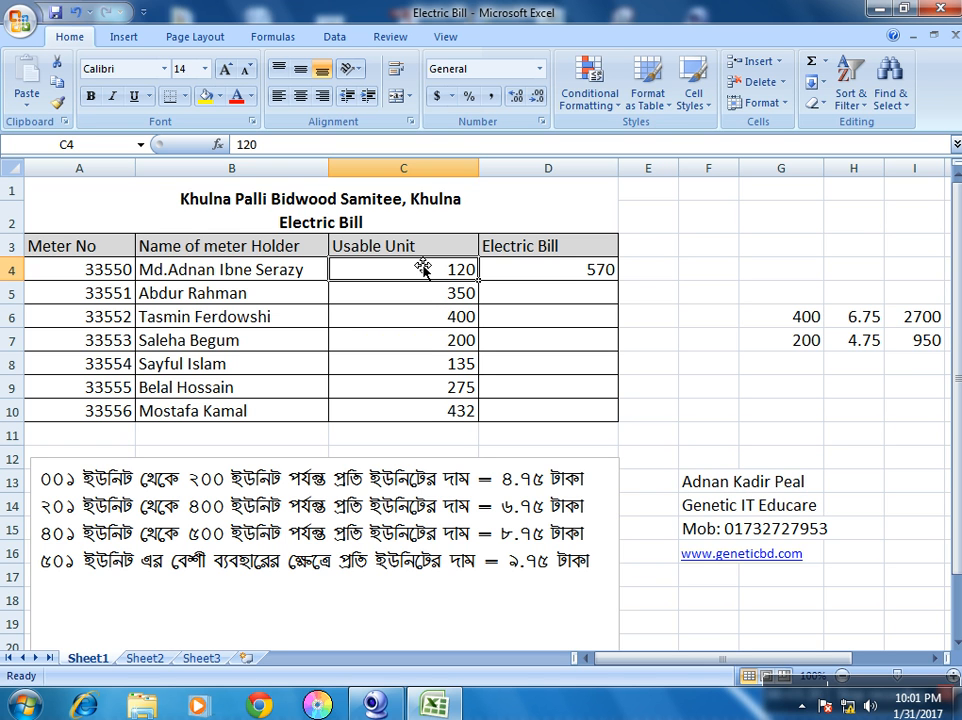
left_click(640, 364)
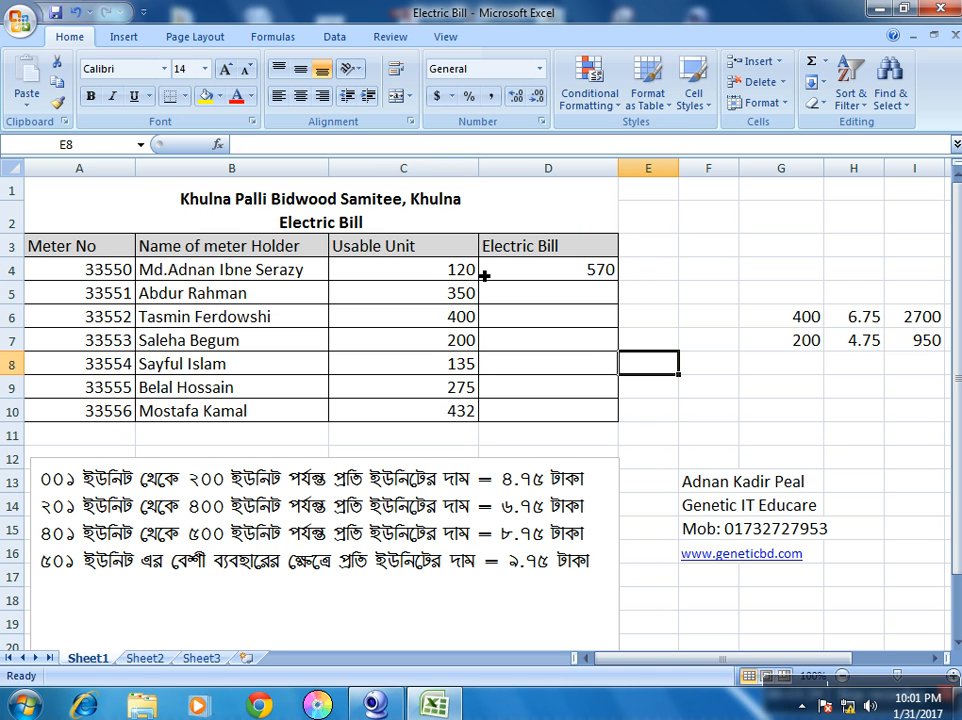
left_click(552, 277)
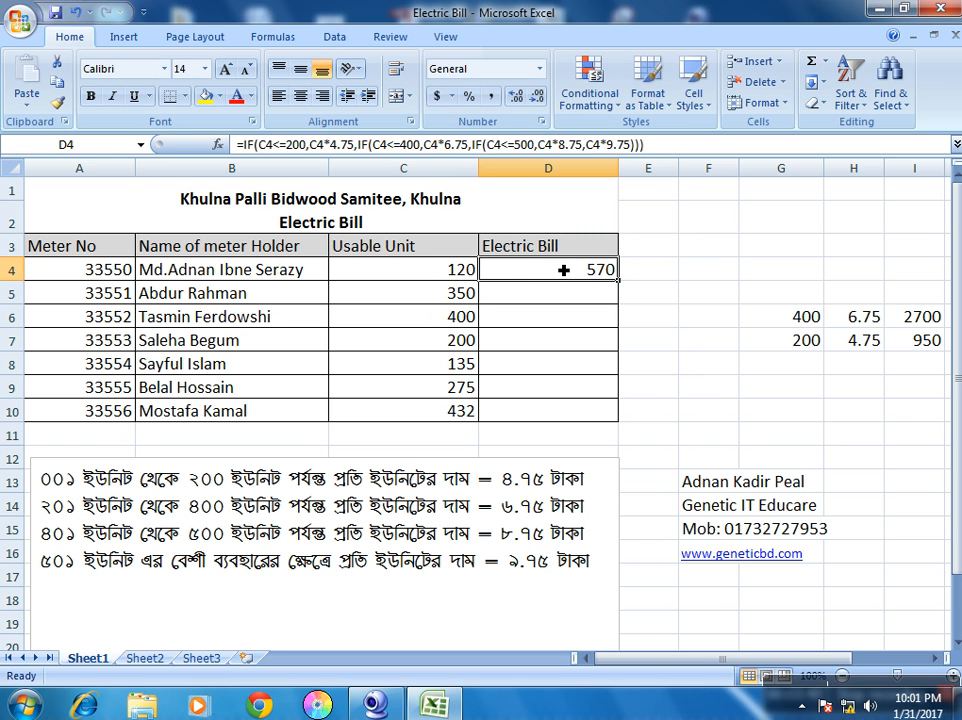
left_click(556, 292)
left_click(552, 277)
left_click(700, 316)
left_click(580, 274)
left_click(417, 280)
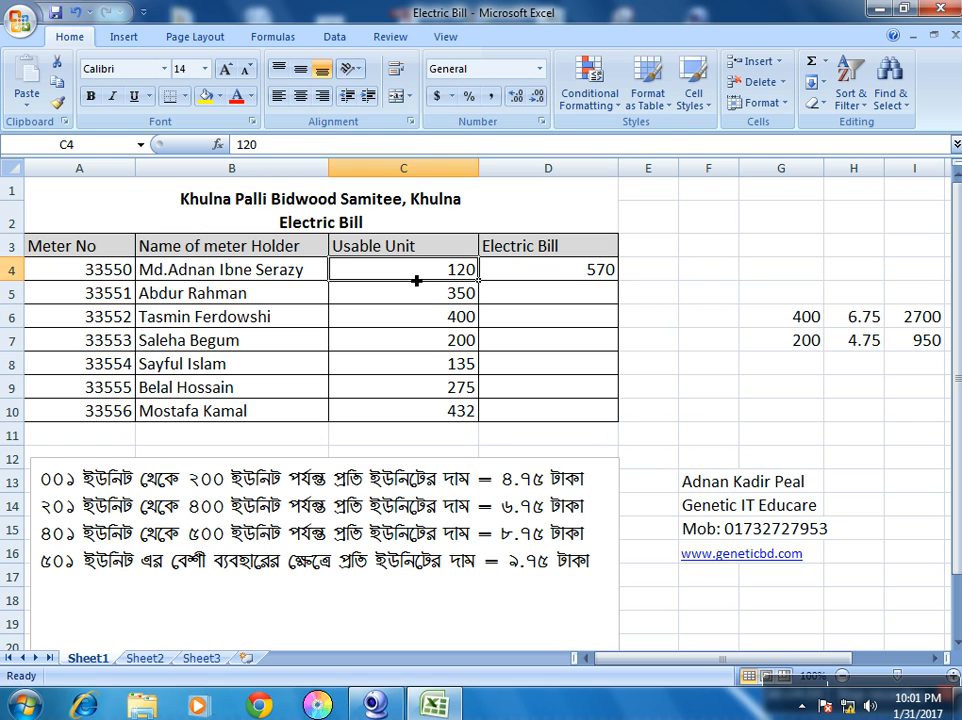
left_click(541, 283)
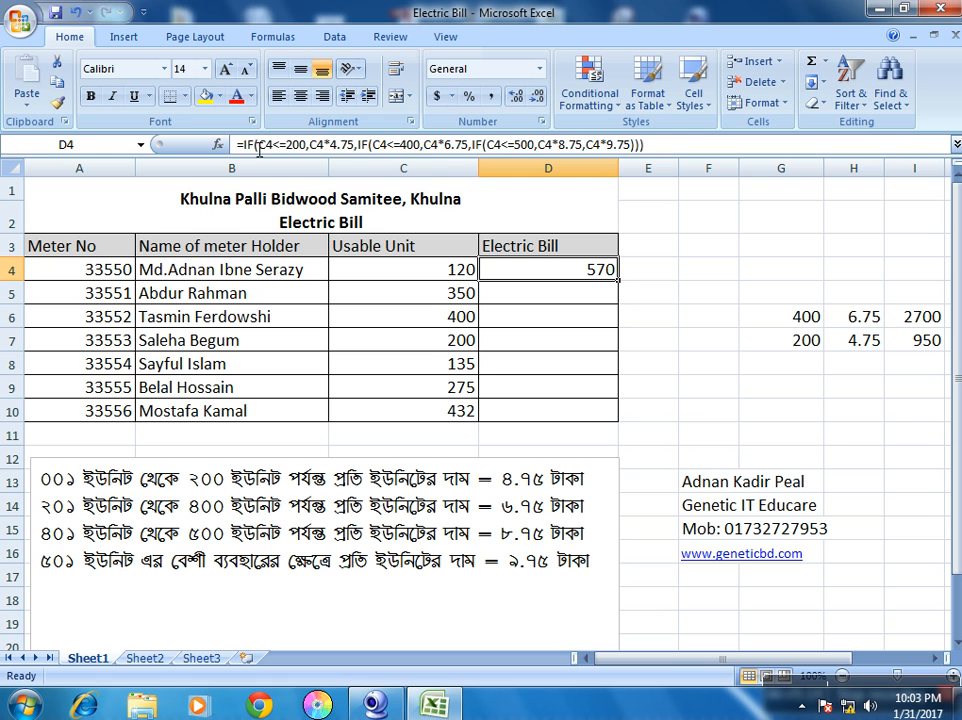
left_click(676, 298)
left_click(606, 273)
left_click(620, 284)
left_click(605, 276)
left_click(426, 276)
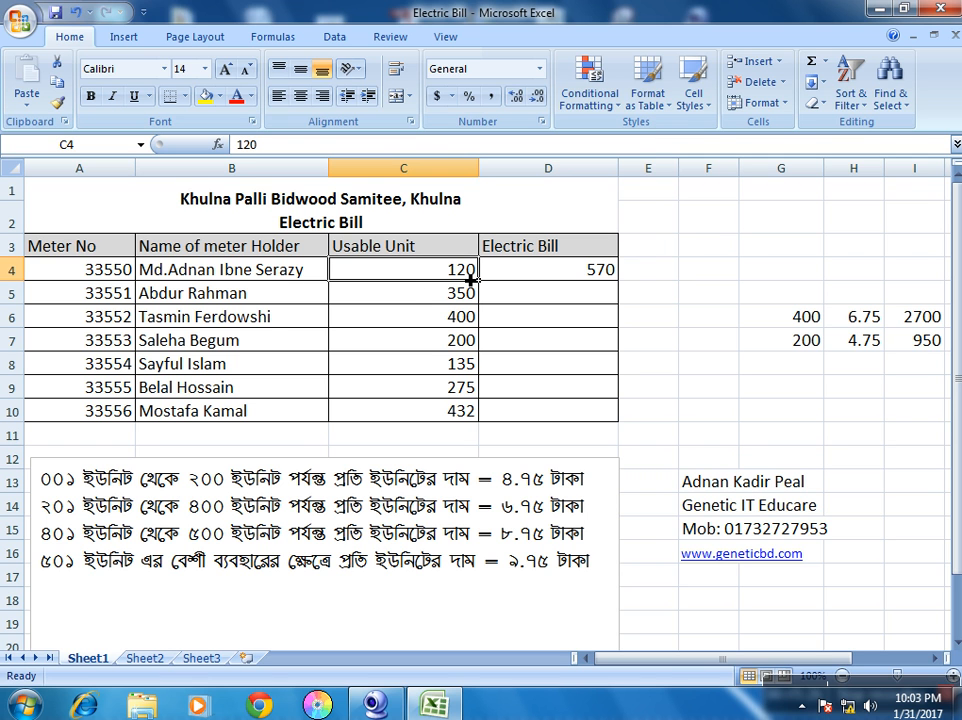
left_click(558, 278)
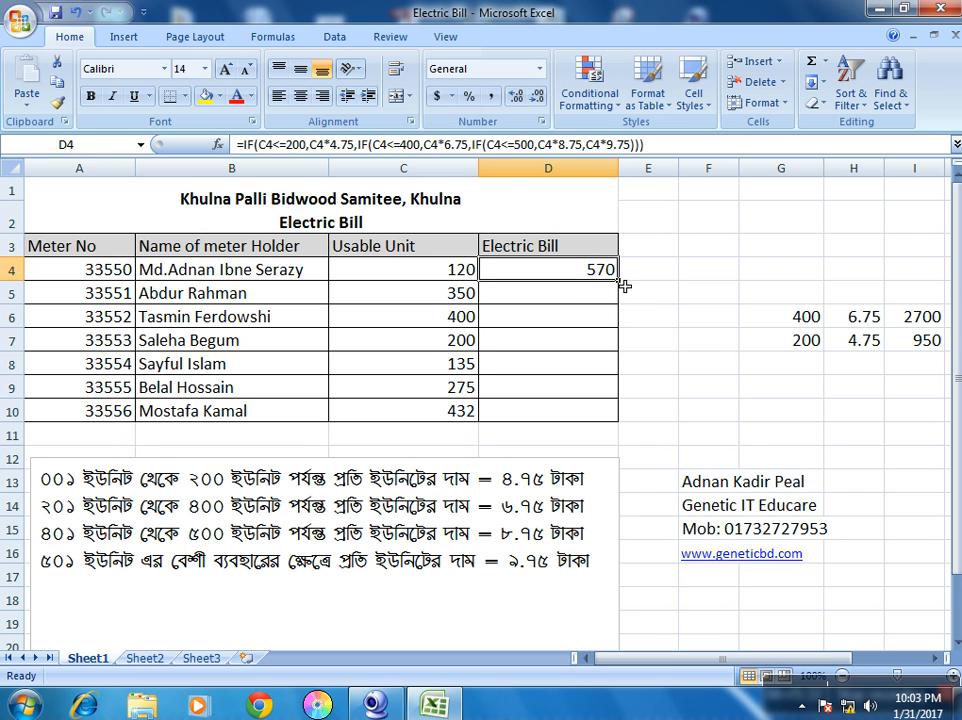
Fill D4's nested IF bill formula down to D10, giving bills from 570 to 3780
left_click_drag(622, 286, 620, 421)
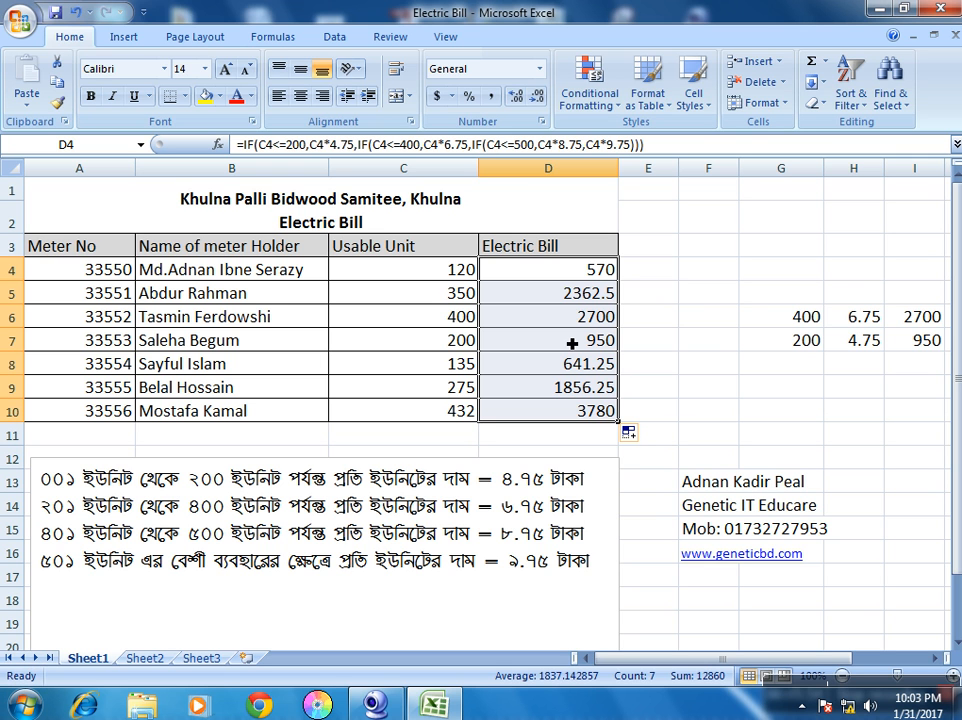
left_click(711, 390)
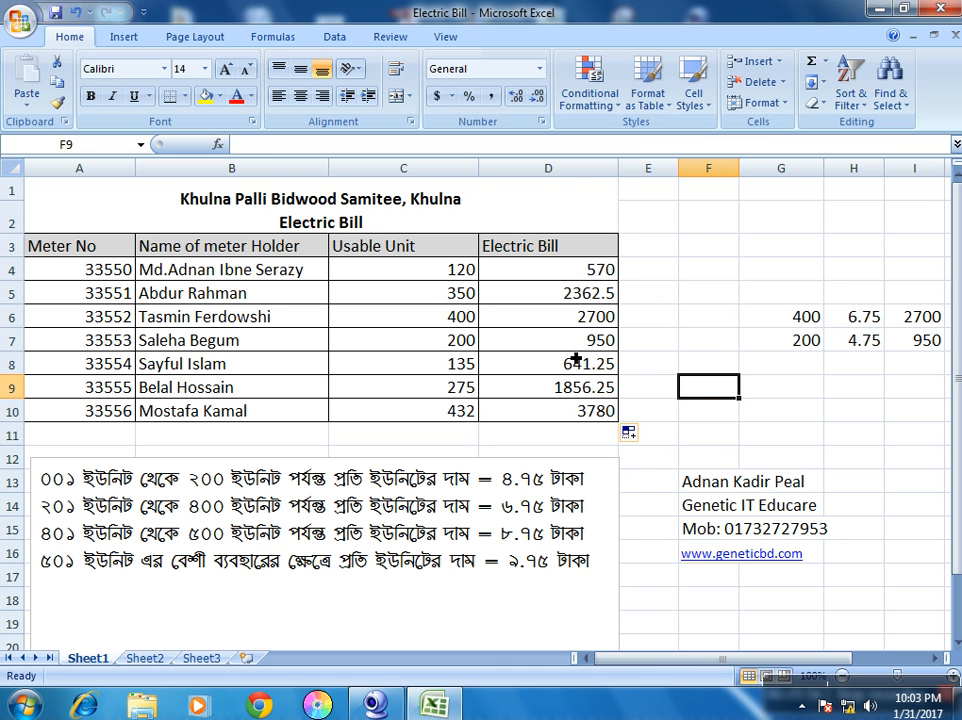
left_click(797, 319)
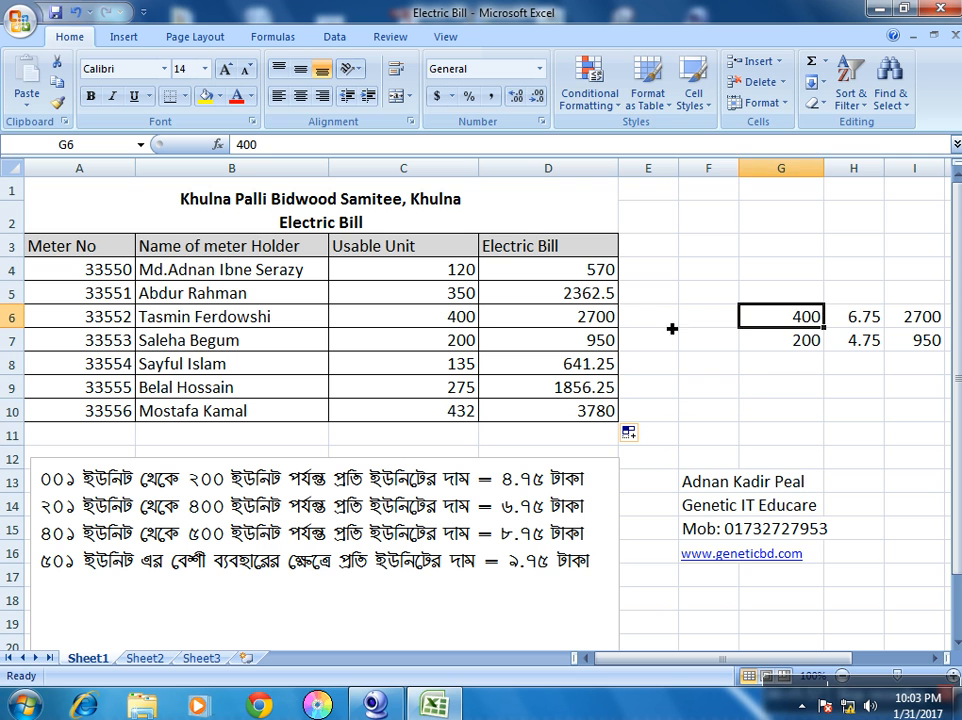
Compare C6's 400 units with the G6, H6 and I6 check cells (400 × 6.75)
left_click(456, 327)
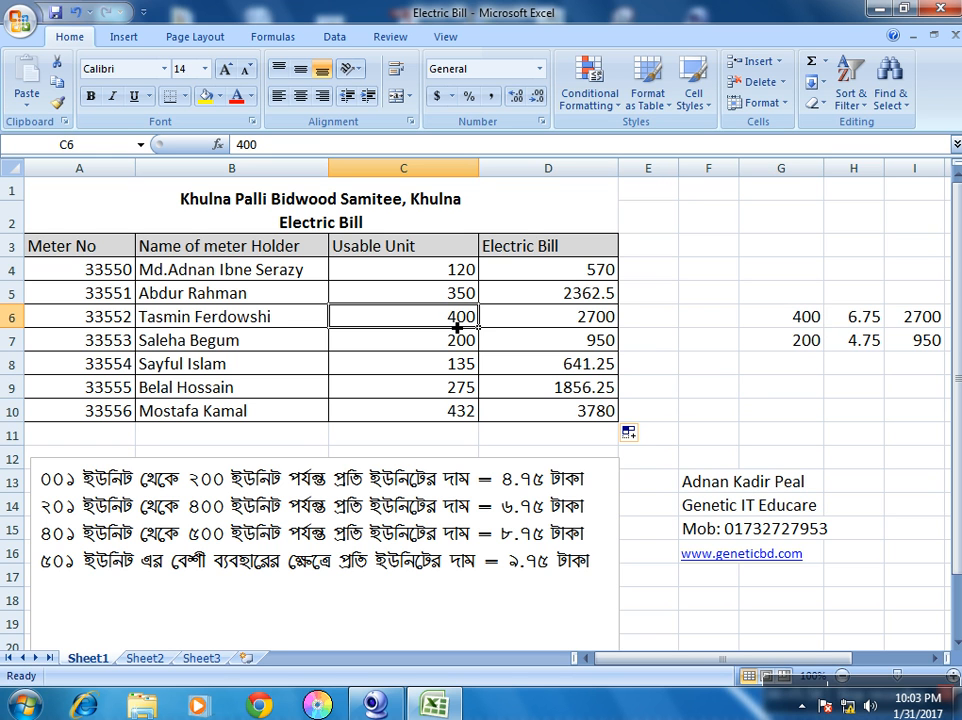
left_click(767, 318)
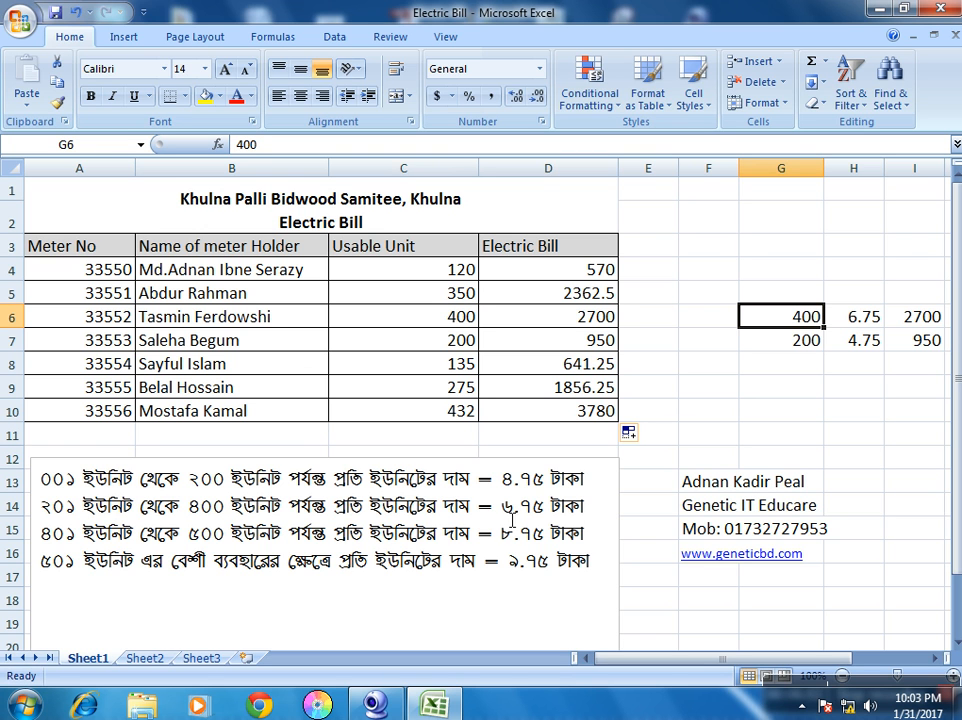
left_click(856, 320)
left_click(926, 328)
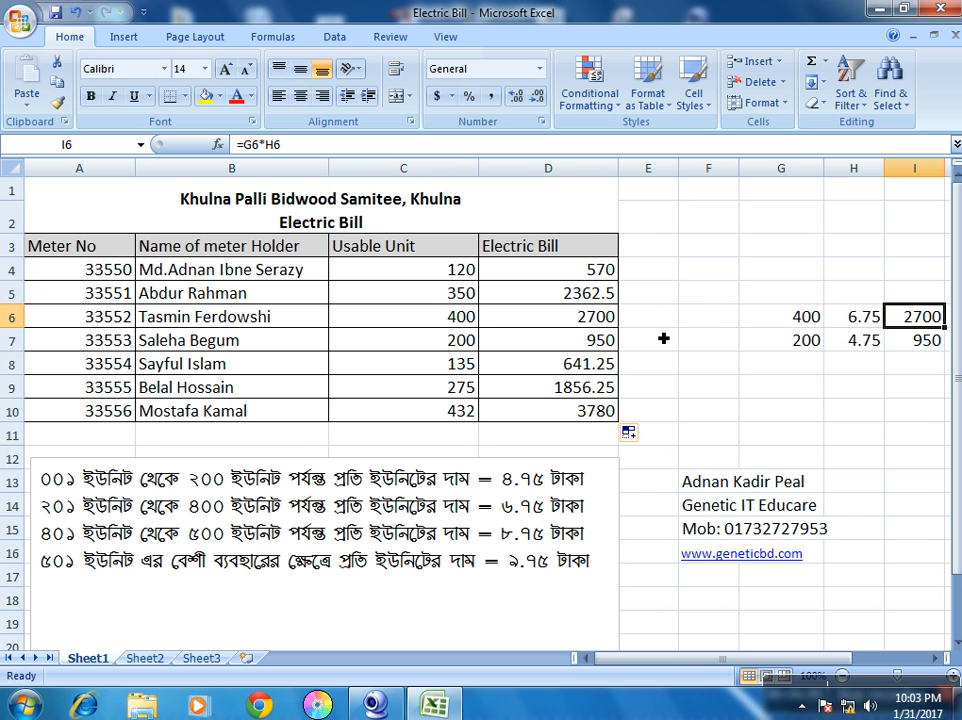
left_click(900, 437)
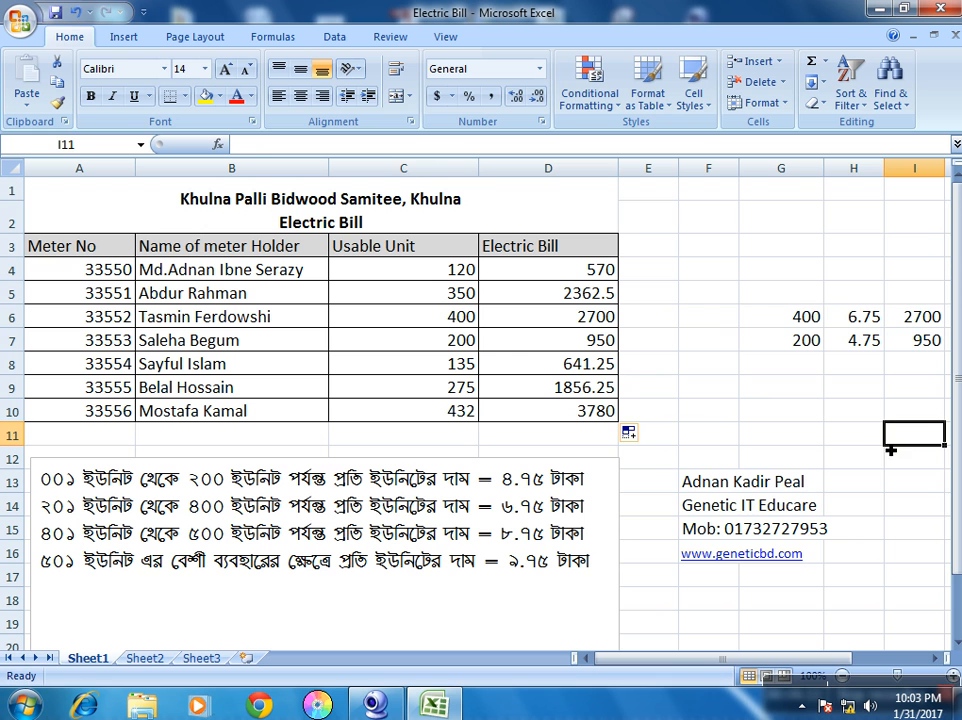
left_click(918, 318)
Re-enter I6 as =G6*H6, giving 2700 to match D6
key("Delete")
key("Down")
key("Up")
type("=")
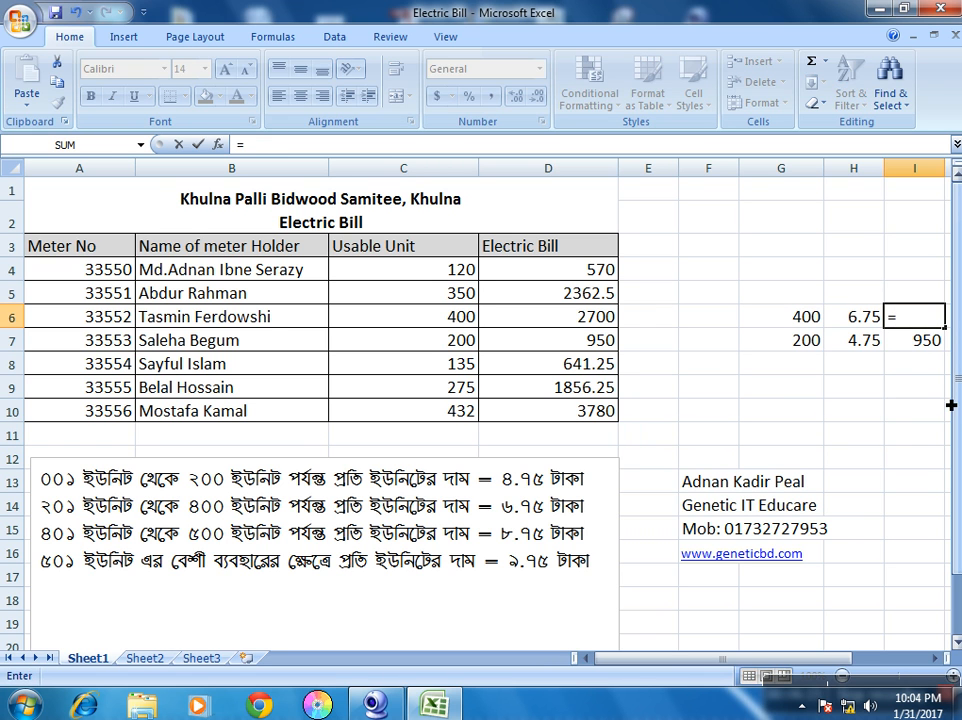
left_click(812, 316)
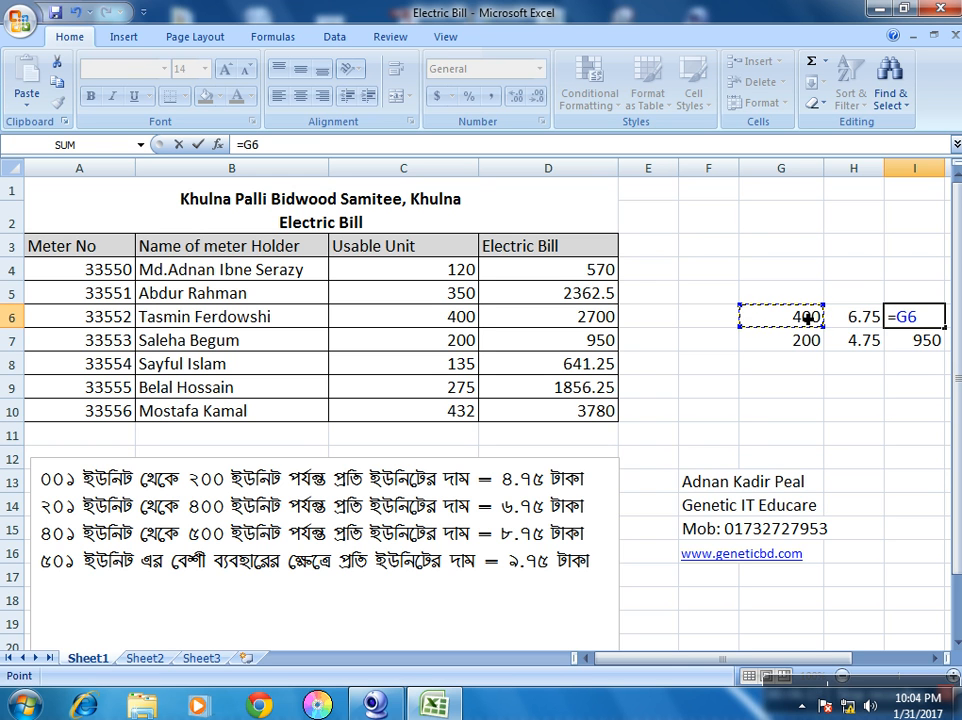
type("*")
left_click(855, 318)
key("Return")
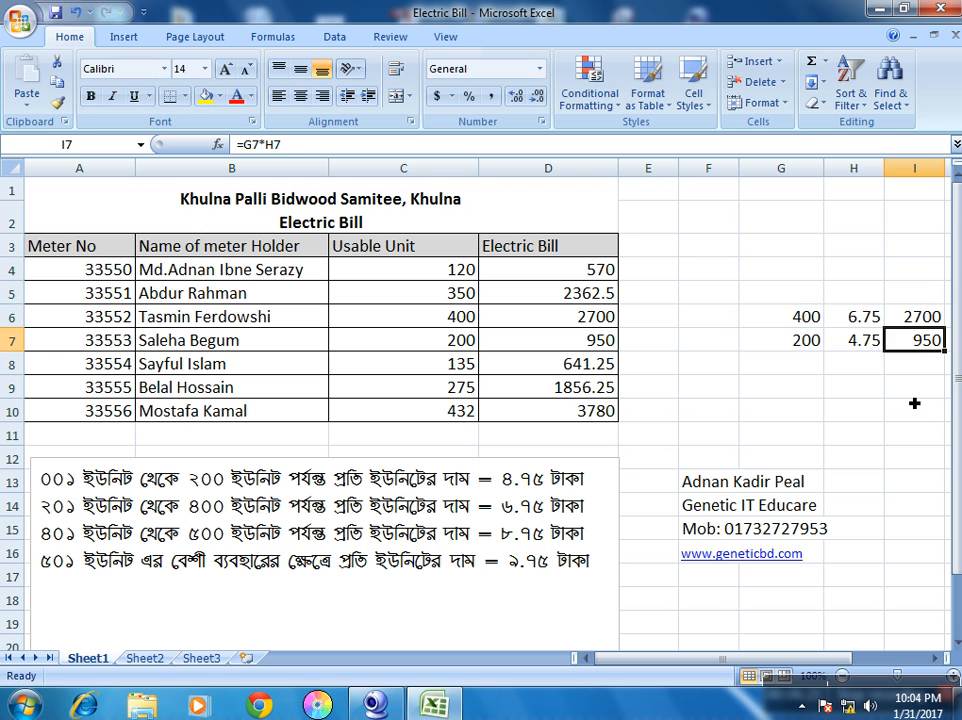
key("Up")
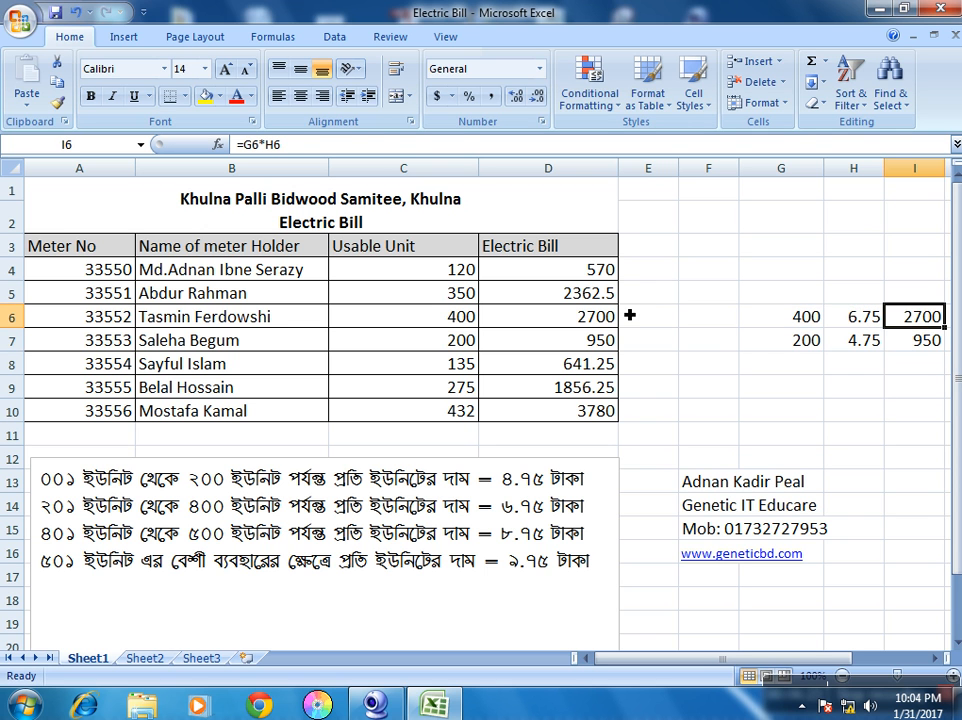
Compare D7's nested IF bill with the row 7 check of 200 × 4.75 = 950
left_click(556, 337)
left_click(750, 345)
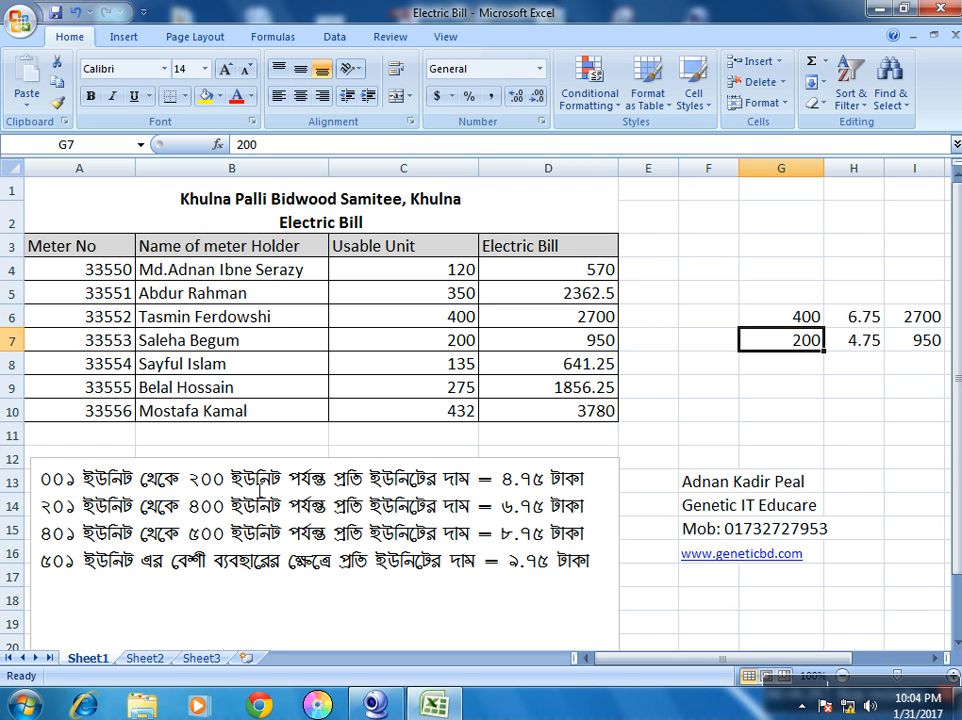
left_click(863, 340)
left_click(931, 343)
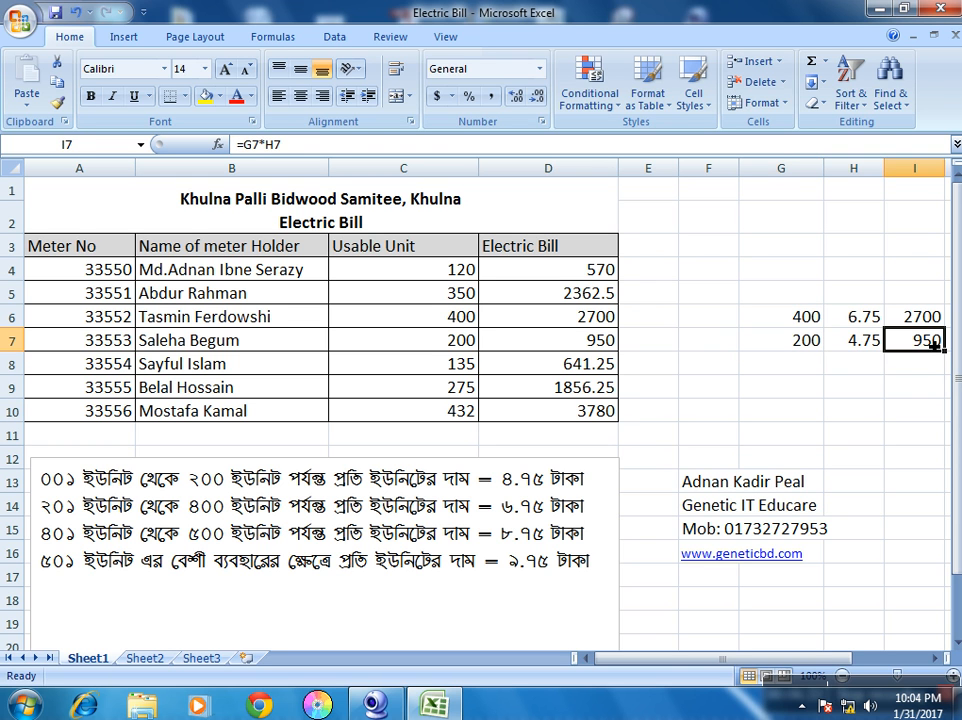
left_click(598, 346)
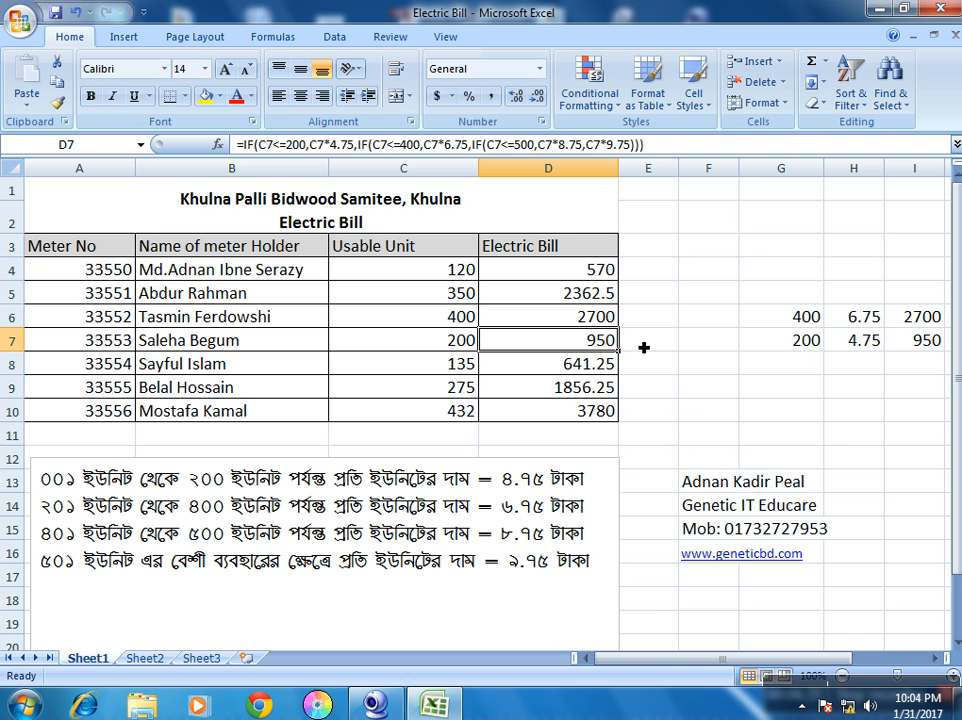
left_click(906, 347)
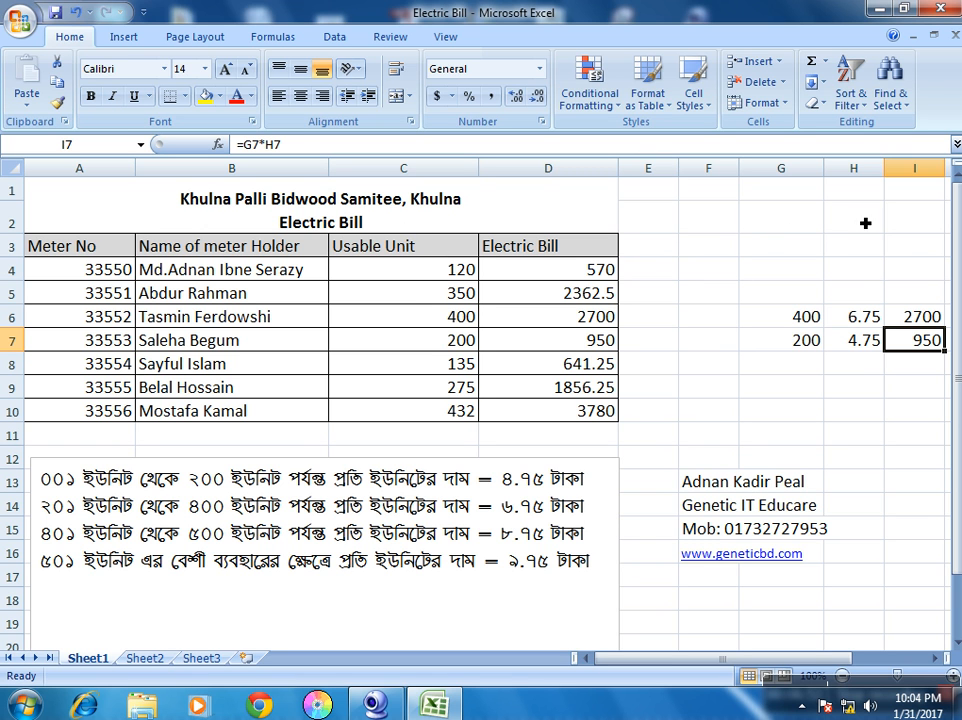
Enter the person's first name in G2 as a single-line entry
left_click(774, 218)
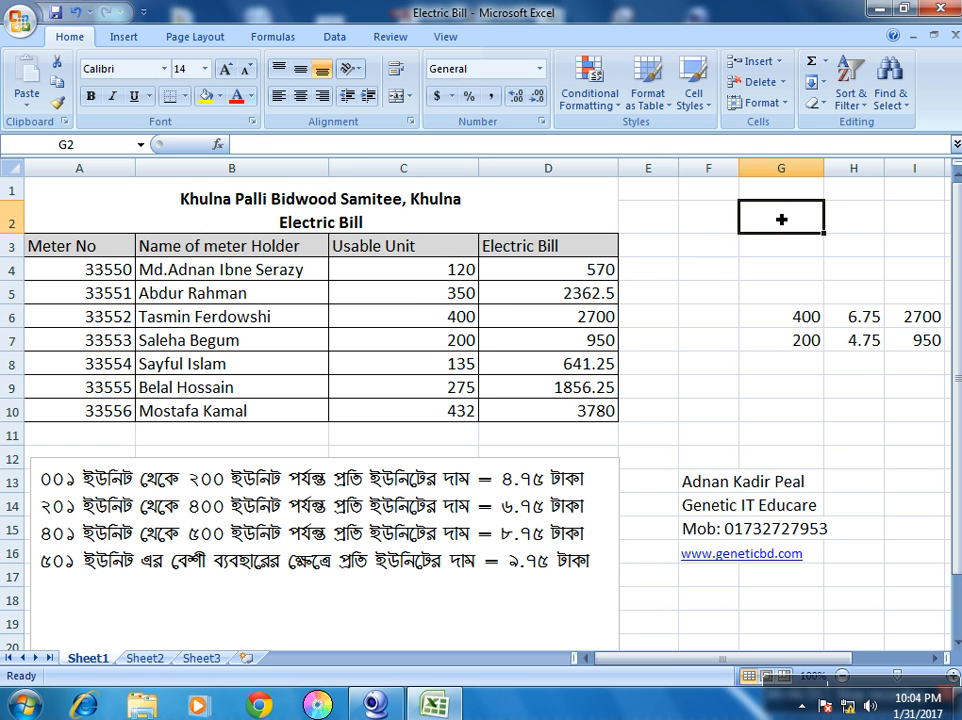
left_click(863, 223)
left_click(790, 221)
left_click(855, 221)
left_click(798, 219)
left_click(769, 266)
left_click(779, 221)
type("ad")
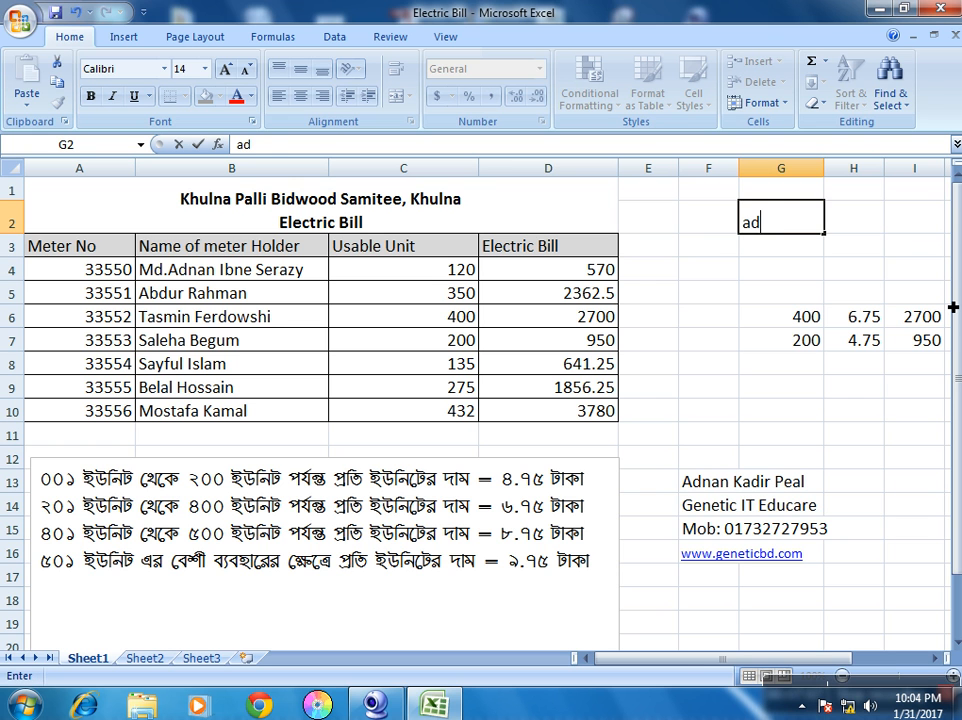
type("nan")
key("Return")
key("Return")
Replace G2 with the first name and surname on two lines using Alt+Enter, fixing a typo
key("Up")
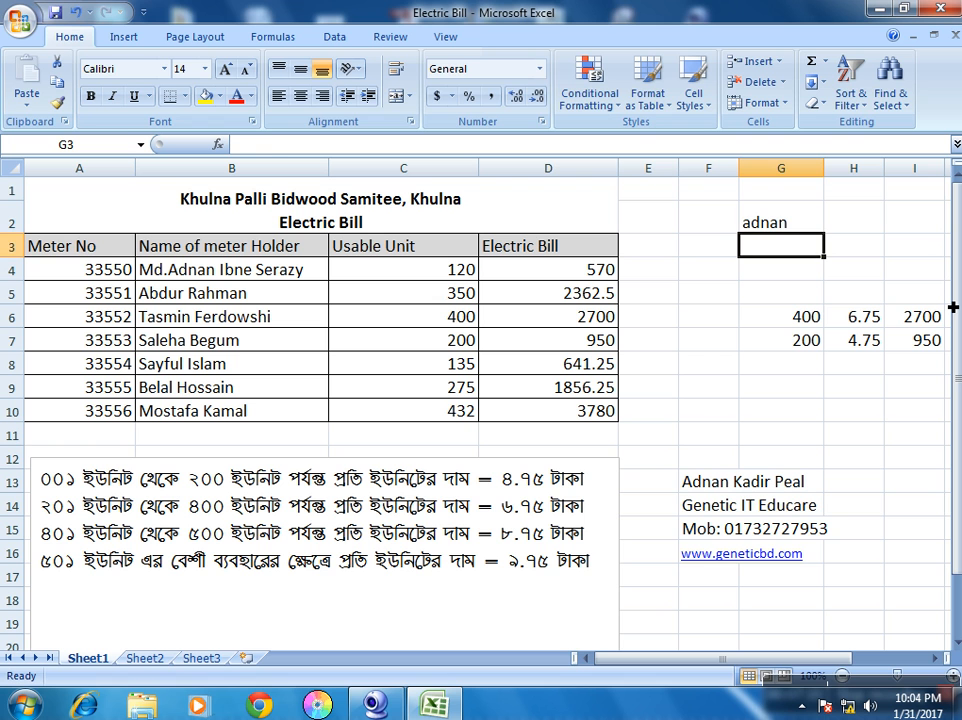
key("Up")
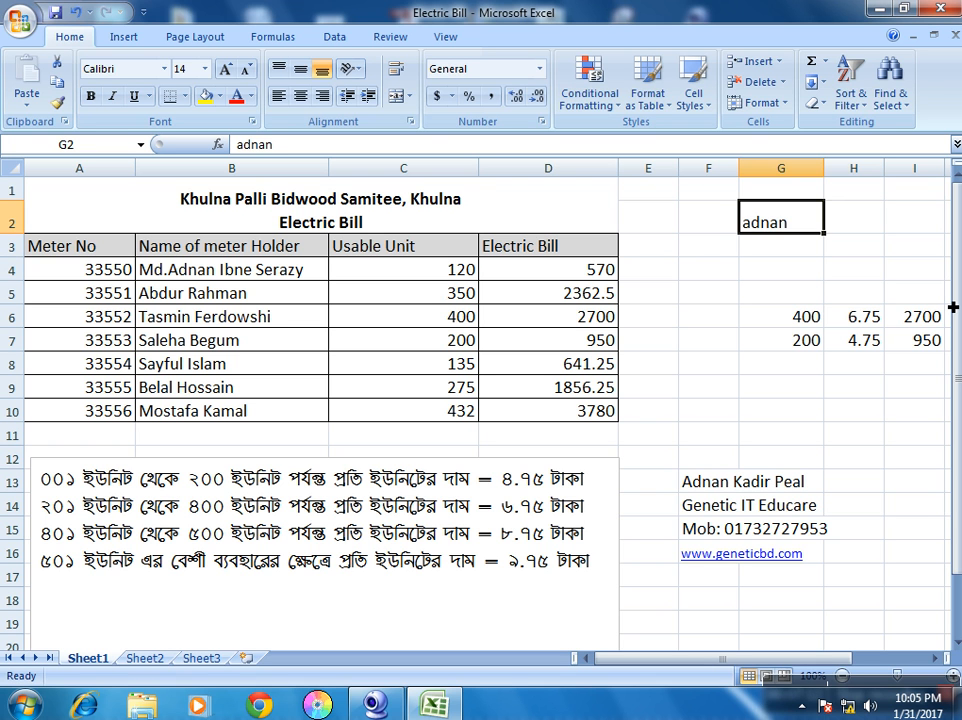
key("Delete")
key("Right")
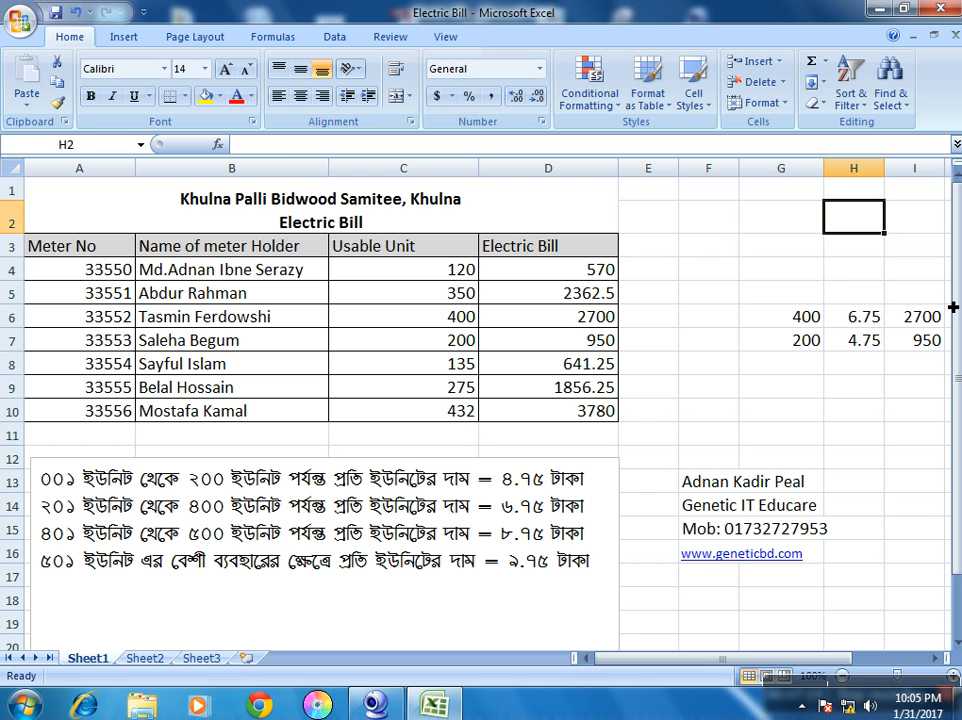
key("Left")
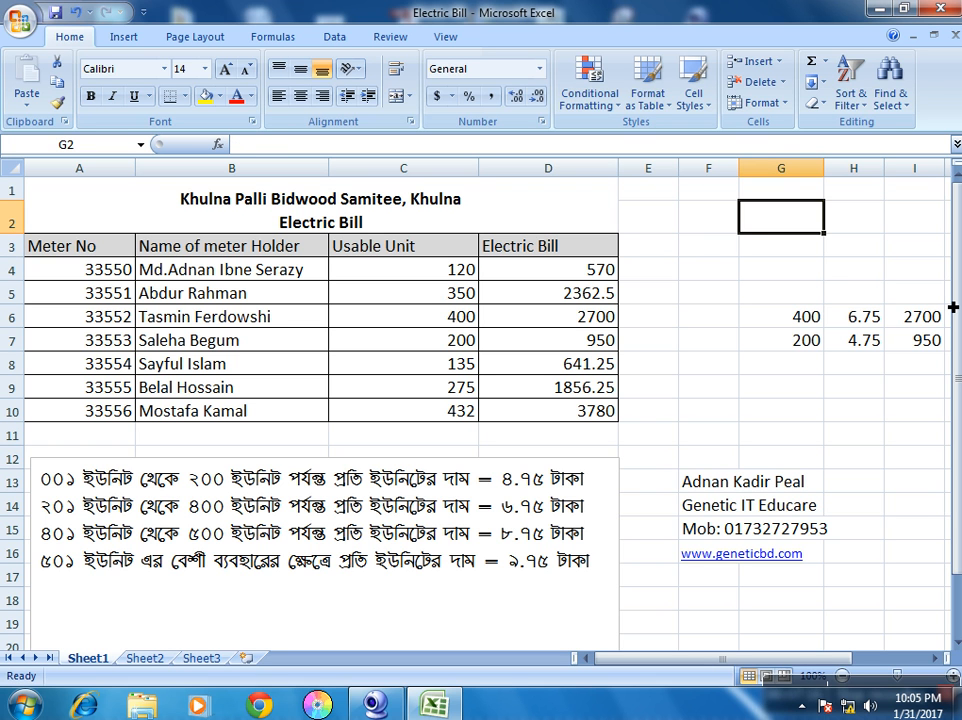
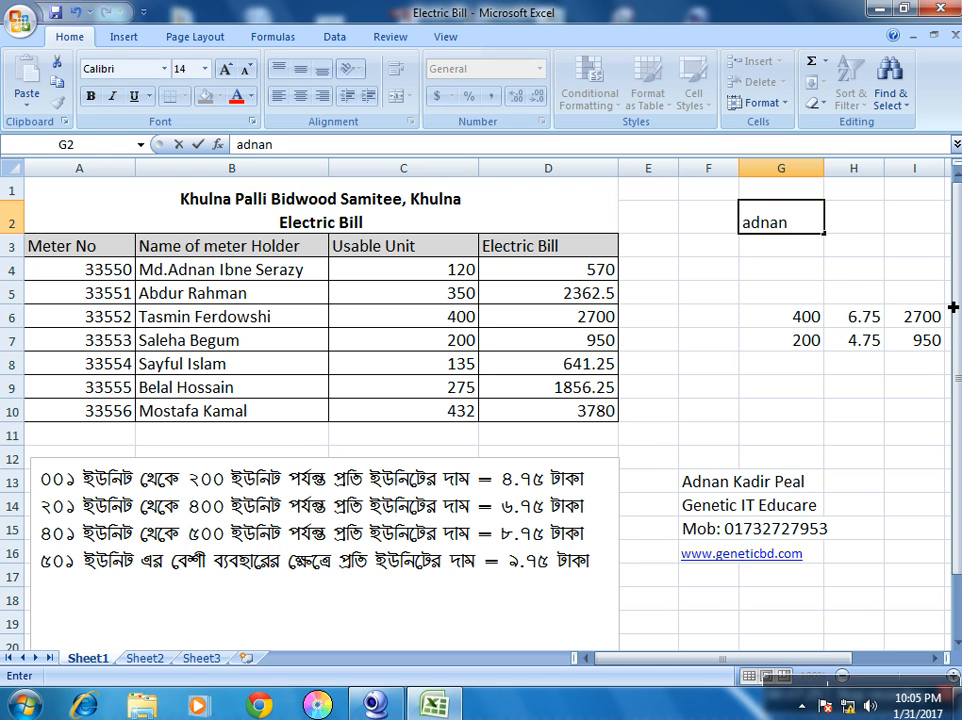
key("alt")
key("alt+Return")
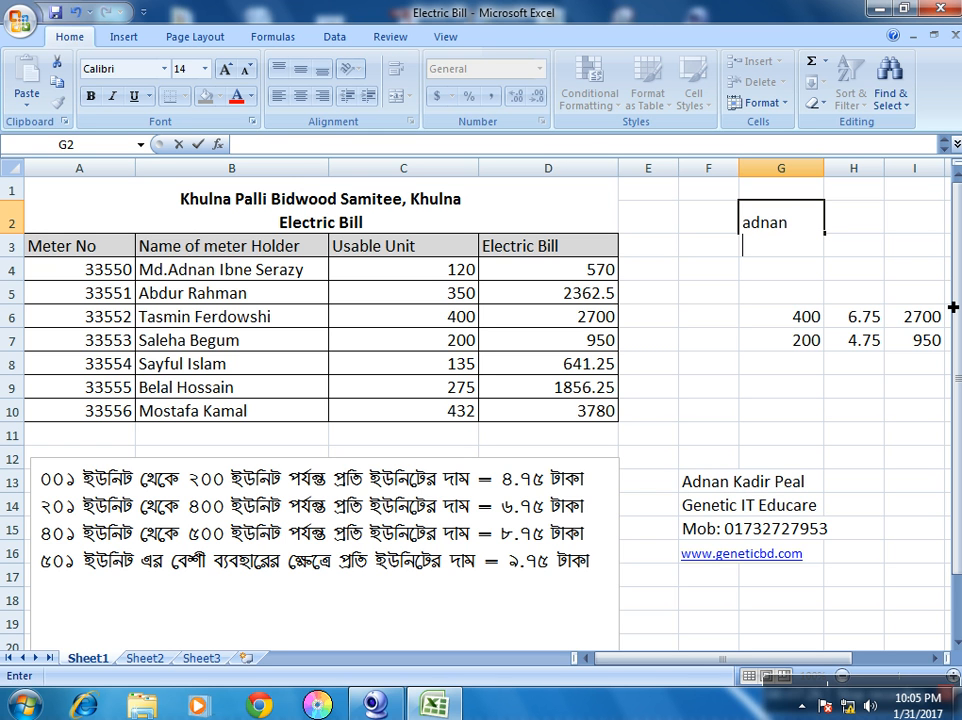
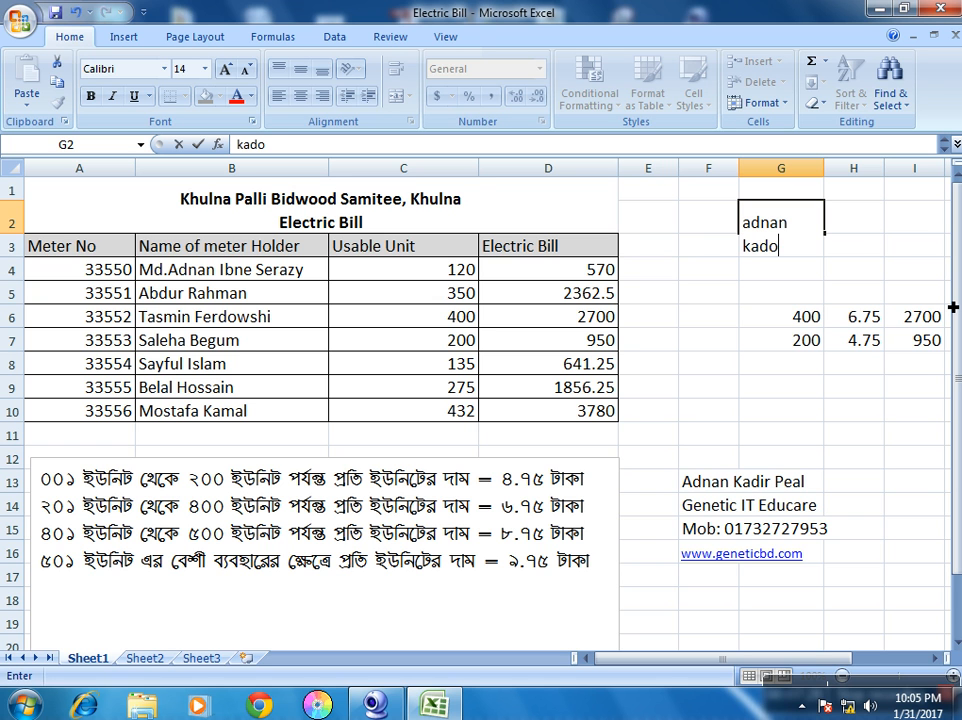
key("Return")
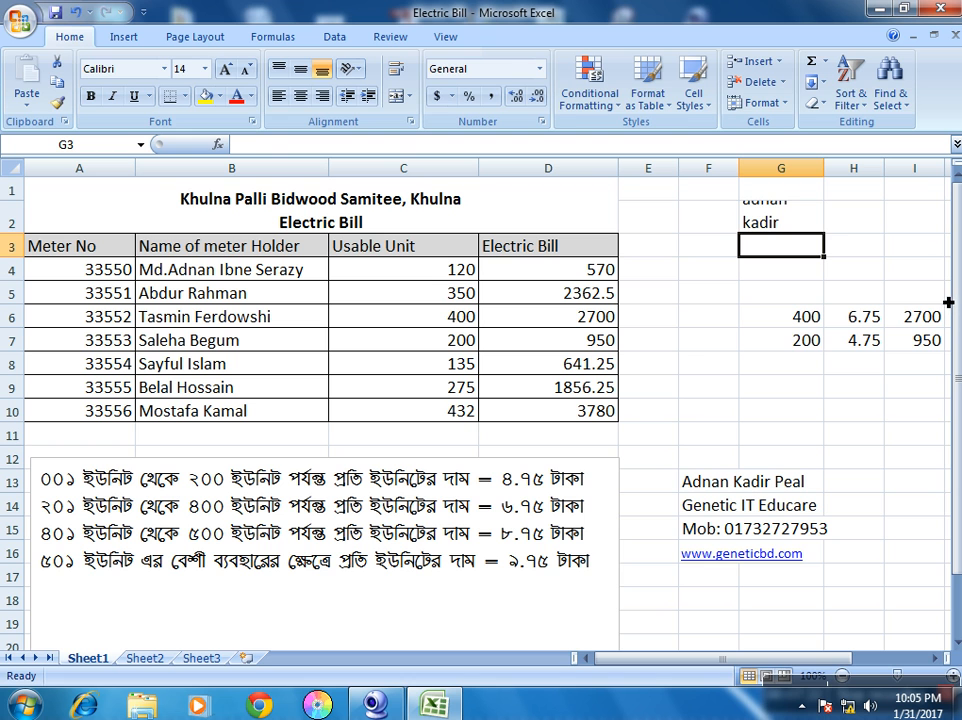
left_click(812, 366)
Heighten row 2 to show both lines of G2, then close Excel saving Electric Bill.xlsx
left_click(788, 216)
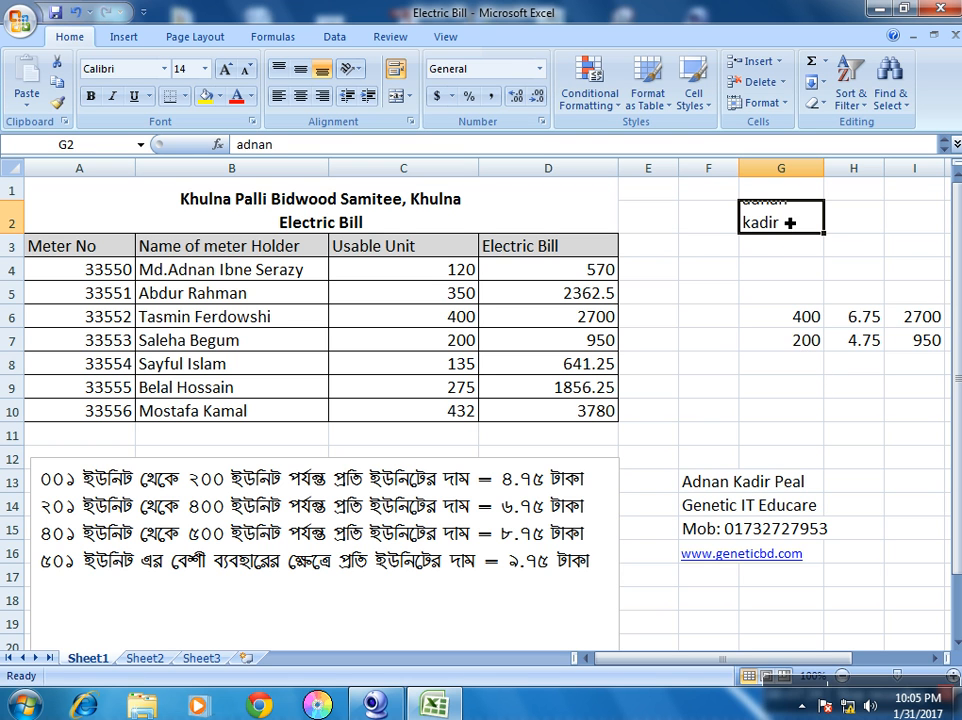
left_click_drag(18, 241, 18, 262)
left_click(860, 246)
left_click(805, 245)
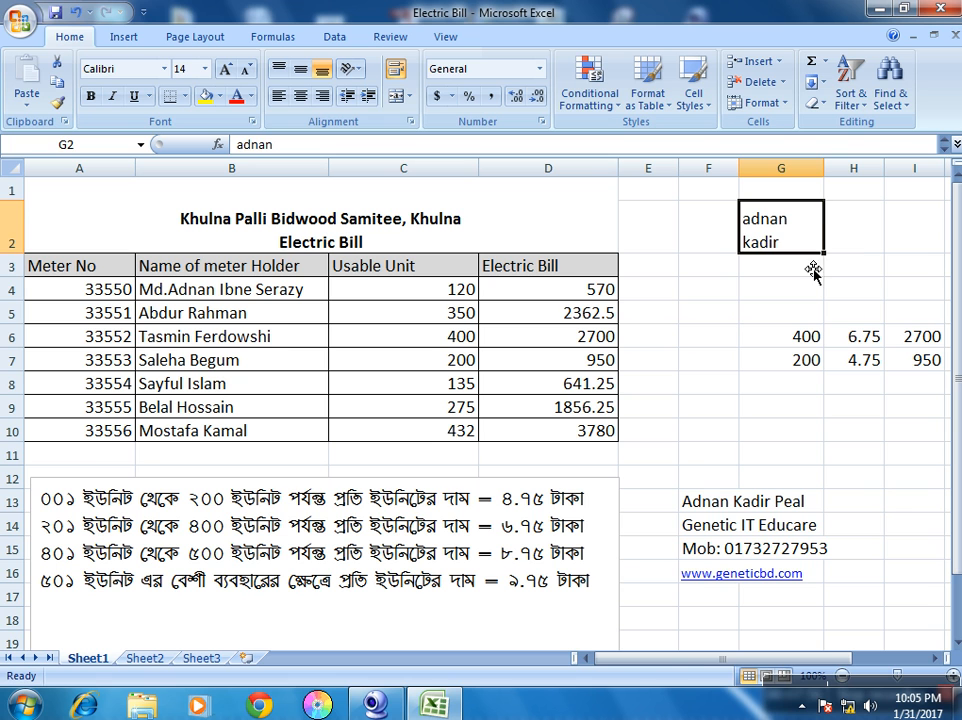
left_click(865, 262)
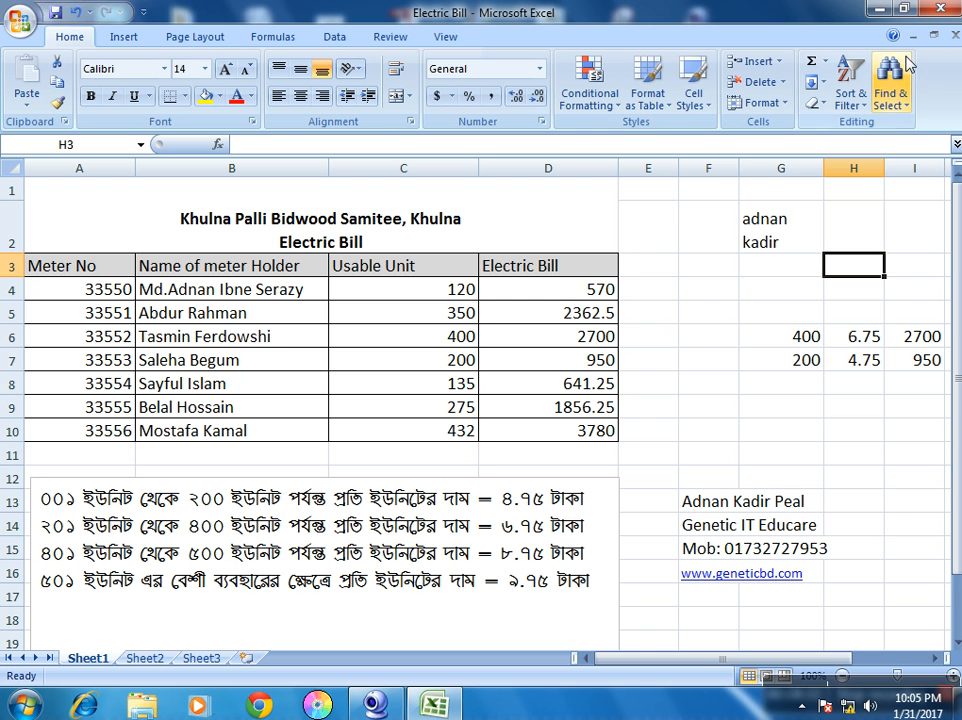
left_click(940, 10)
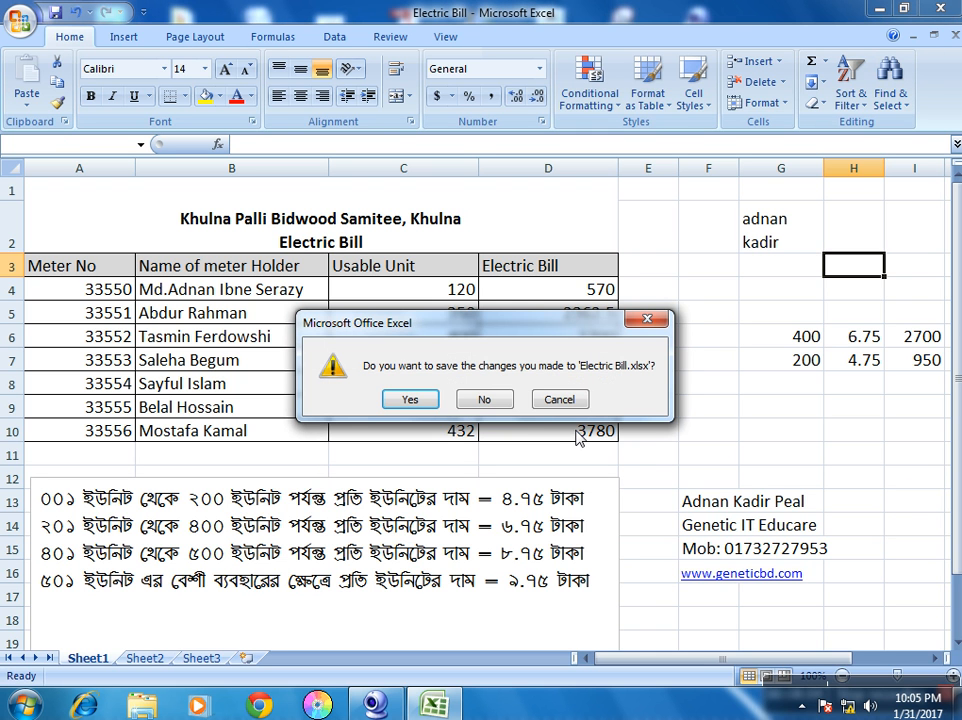
left_click(414, 400)
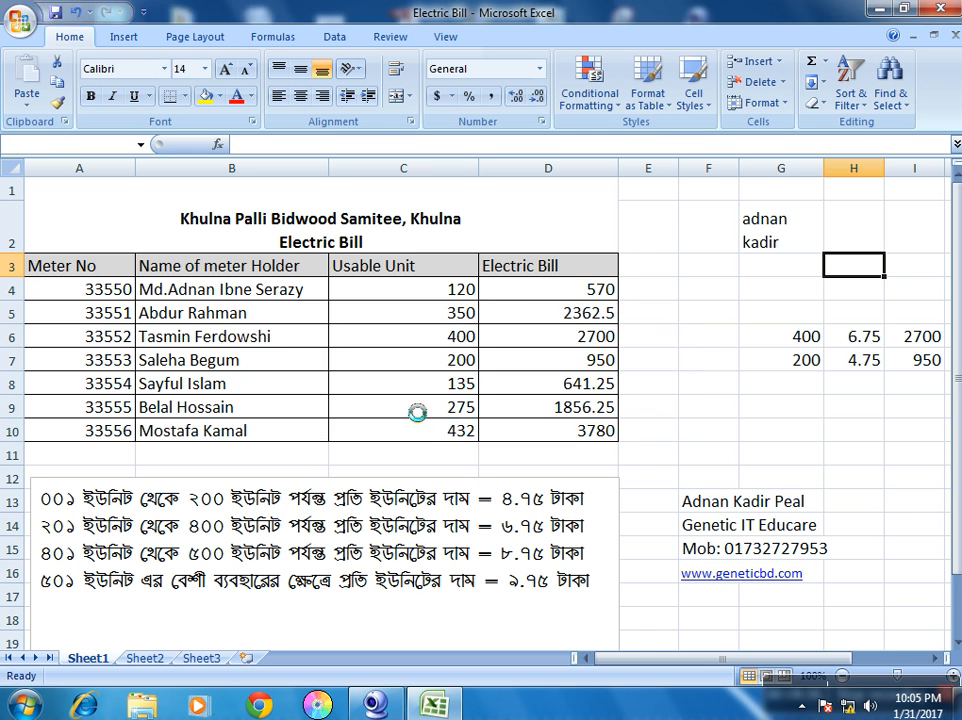